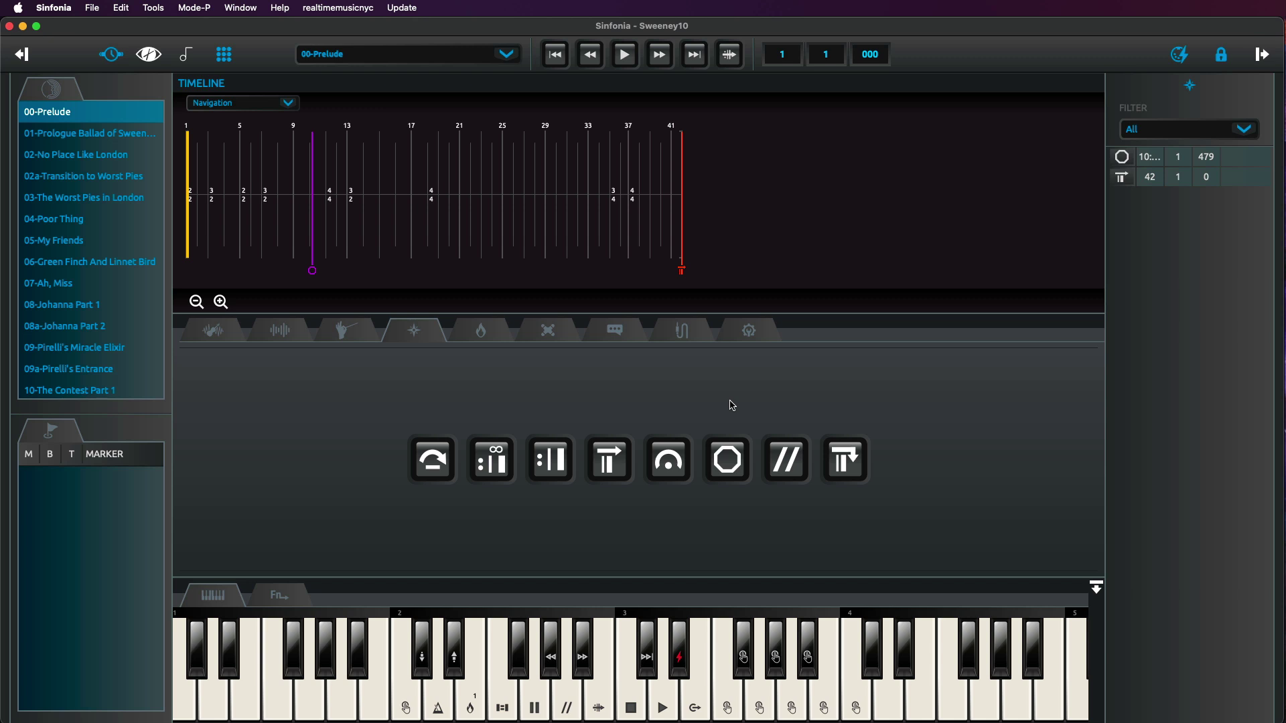
Step: Enable Edit mode and play 00-Prelude through the stop event in bar 10
click(1222, 54)
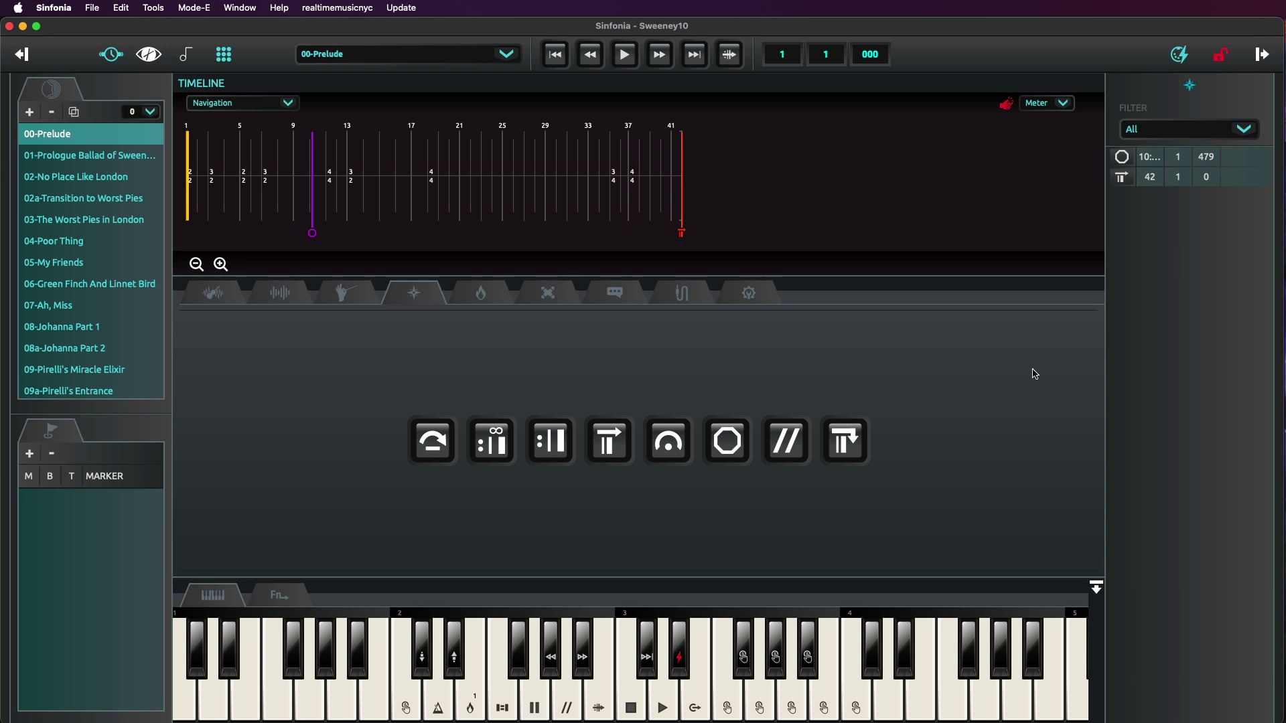
click(312, 195)
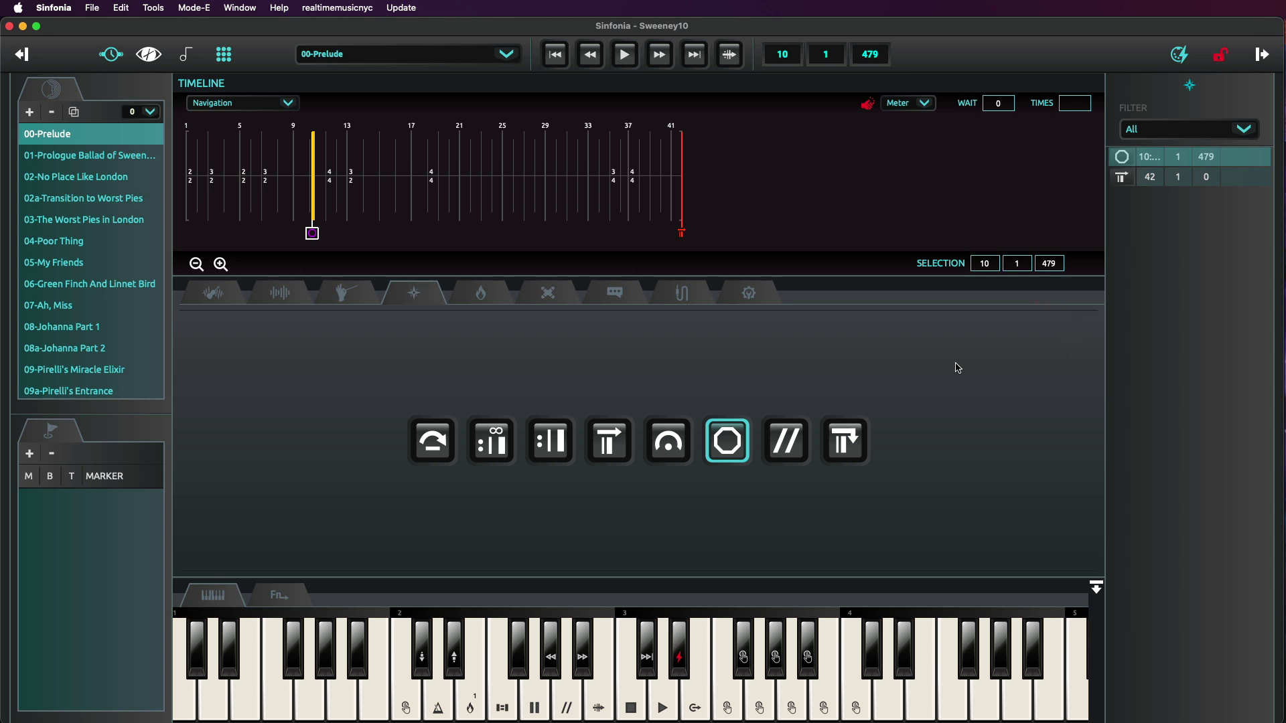
click(624, 54)
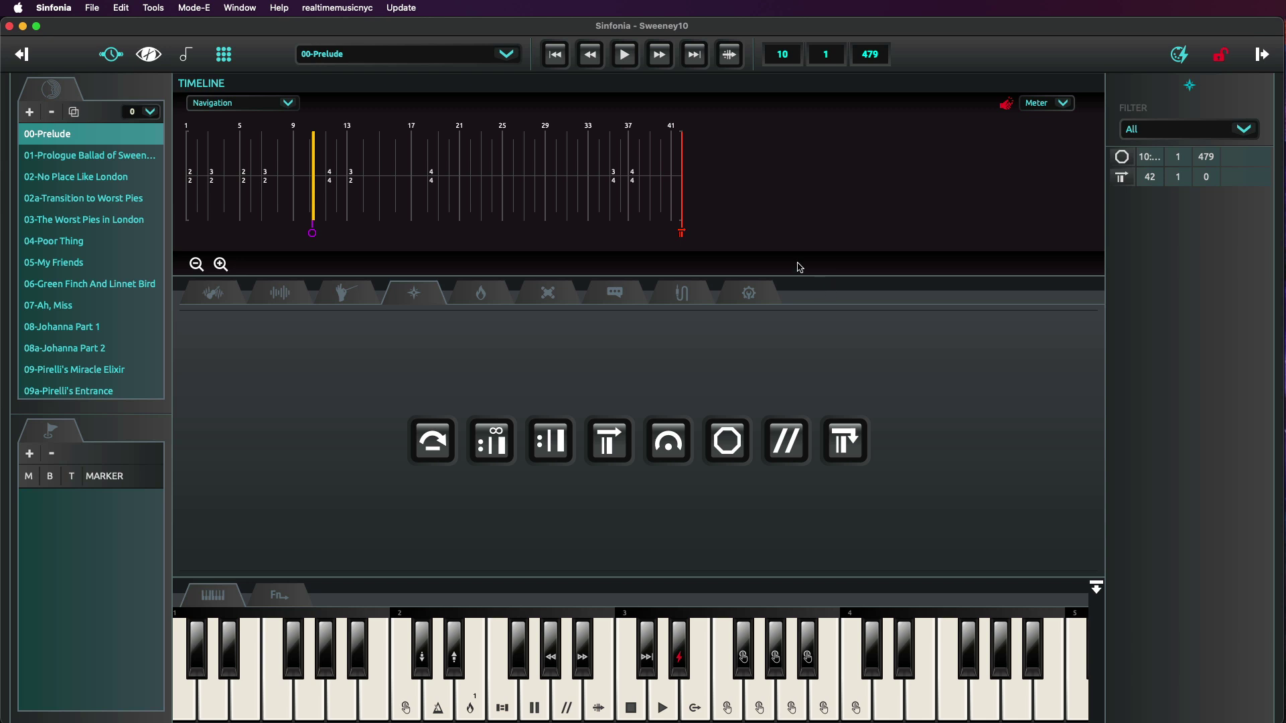
click(625, 54)
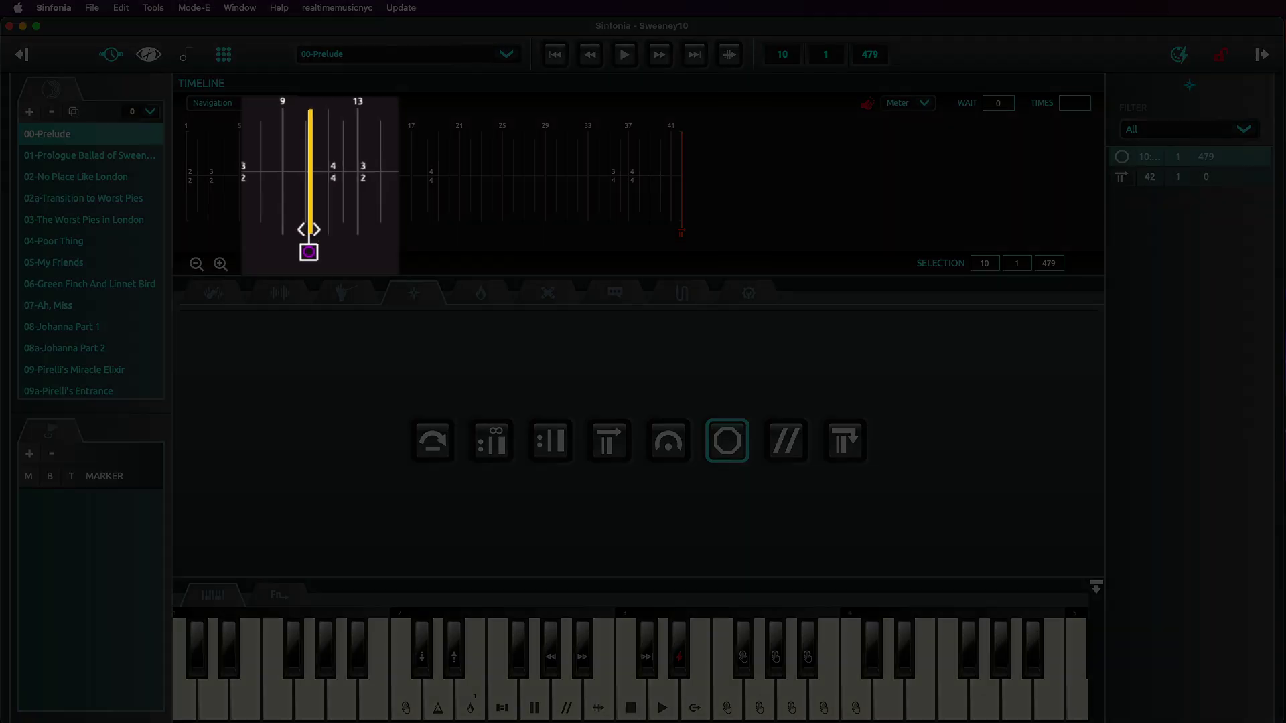
Step: Move the Prelude's stop event to bar 10, beat 2, tick 000
drag(312, 219, 355, 221)
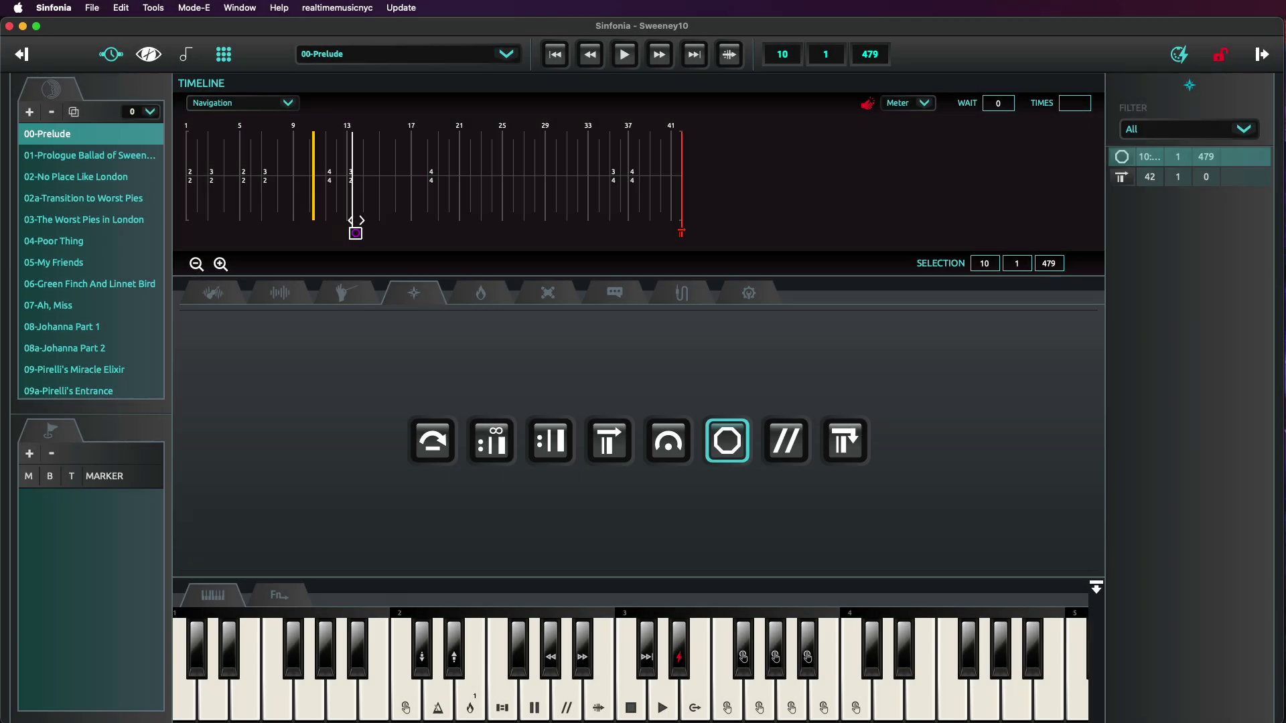
mouse_move(355, 221)
mouse_down()
mouse_move(315, 210)
mouse_move(416, 201)
mouse_up()
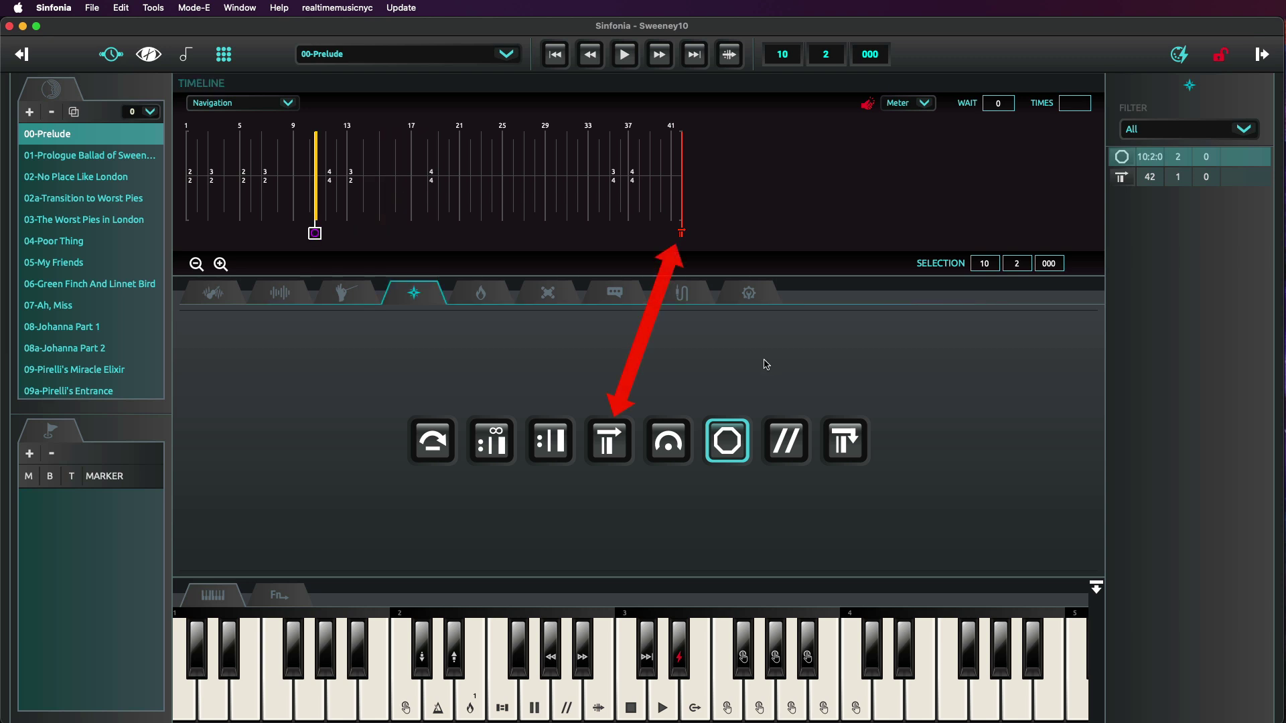
Step: Play the endings of 00-Prelude and 01-Prologue Ballad of Sweeney Todd on into 02-No Place Like London
click(670, 205)
click(625, 55)
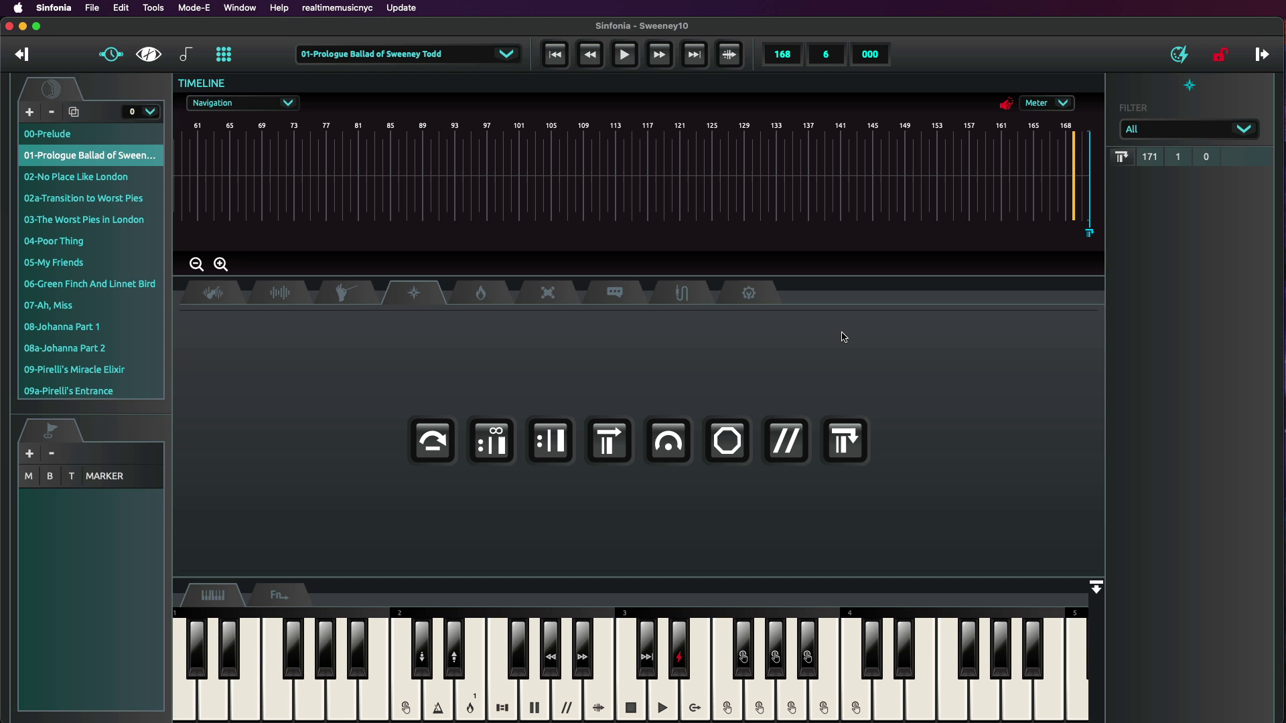
click(625, 54)
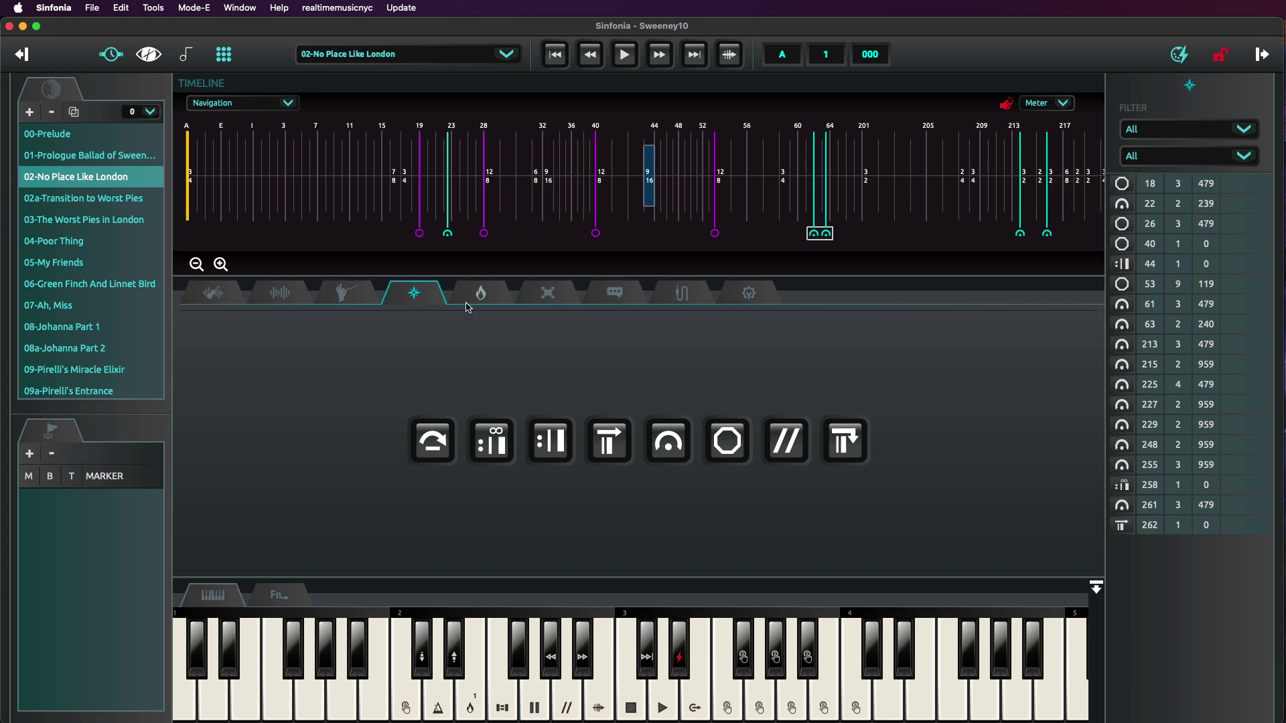
Step: Place the playhead at bar 21 of 02-No Place Like London and play through the fermata in bar 22
click(441, 195)
click(221, 264)
click(221, 264)
click(222, 265)
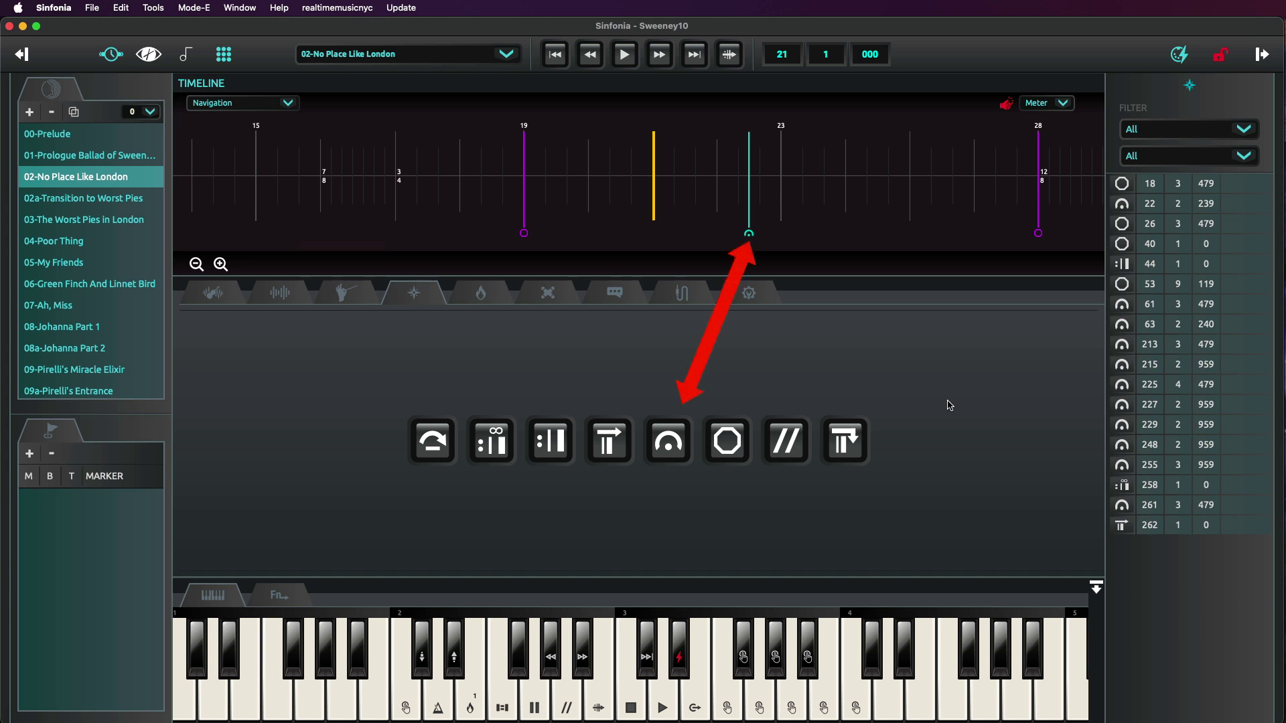
click(629, 62)
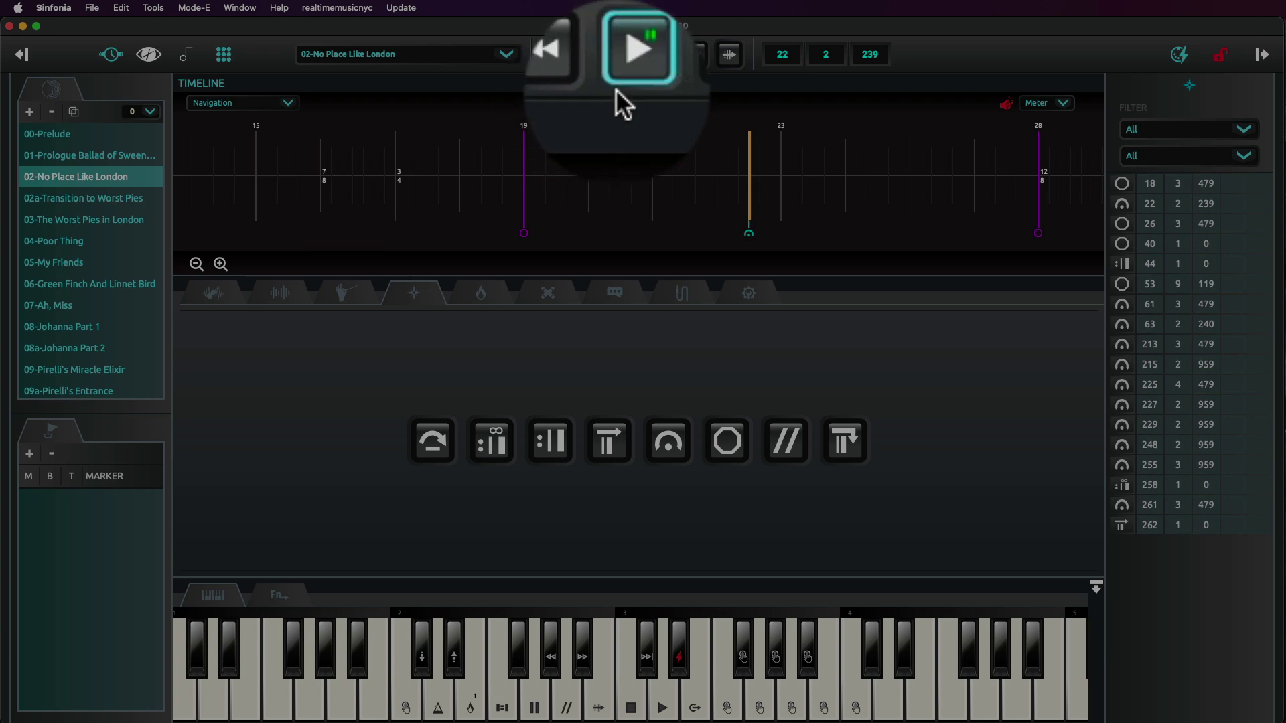
click(625, 55)
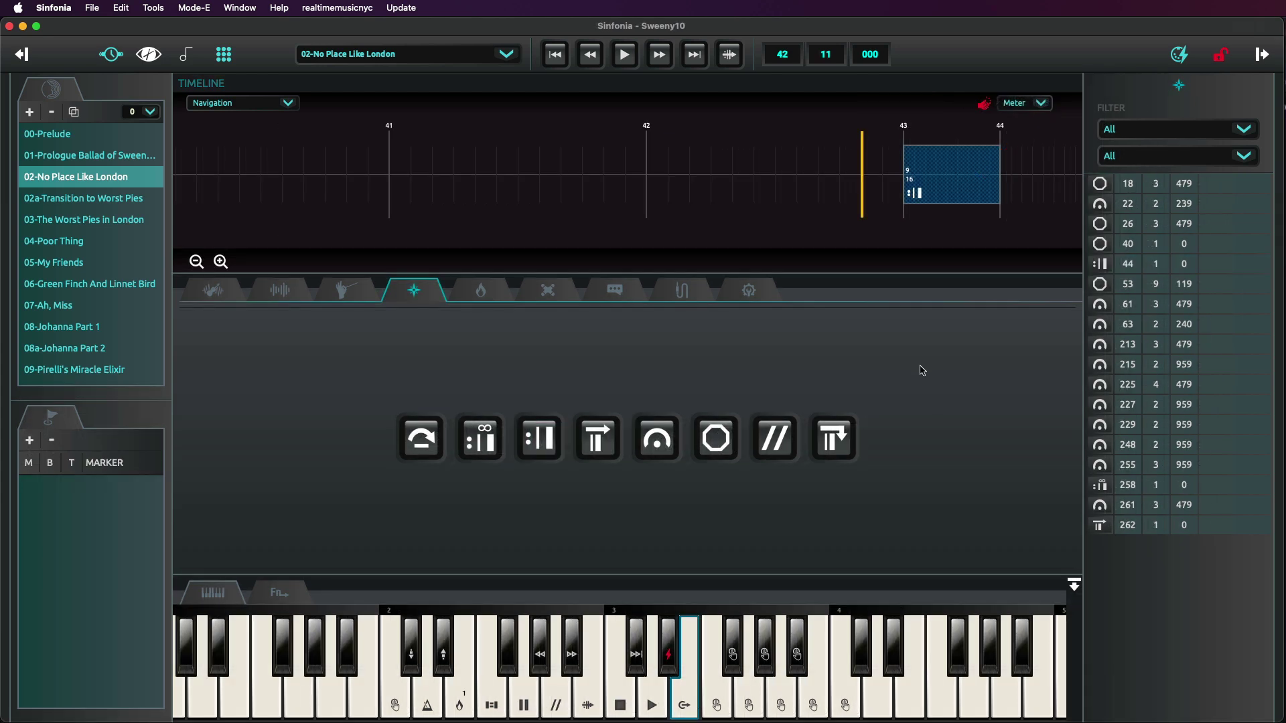
Step: Inspect the settings of the repeat spanning bars 43 to 44 and play the passage through it
click(964, 187)
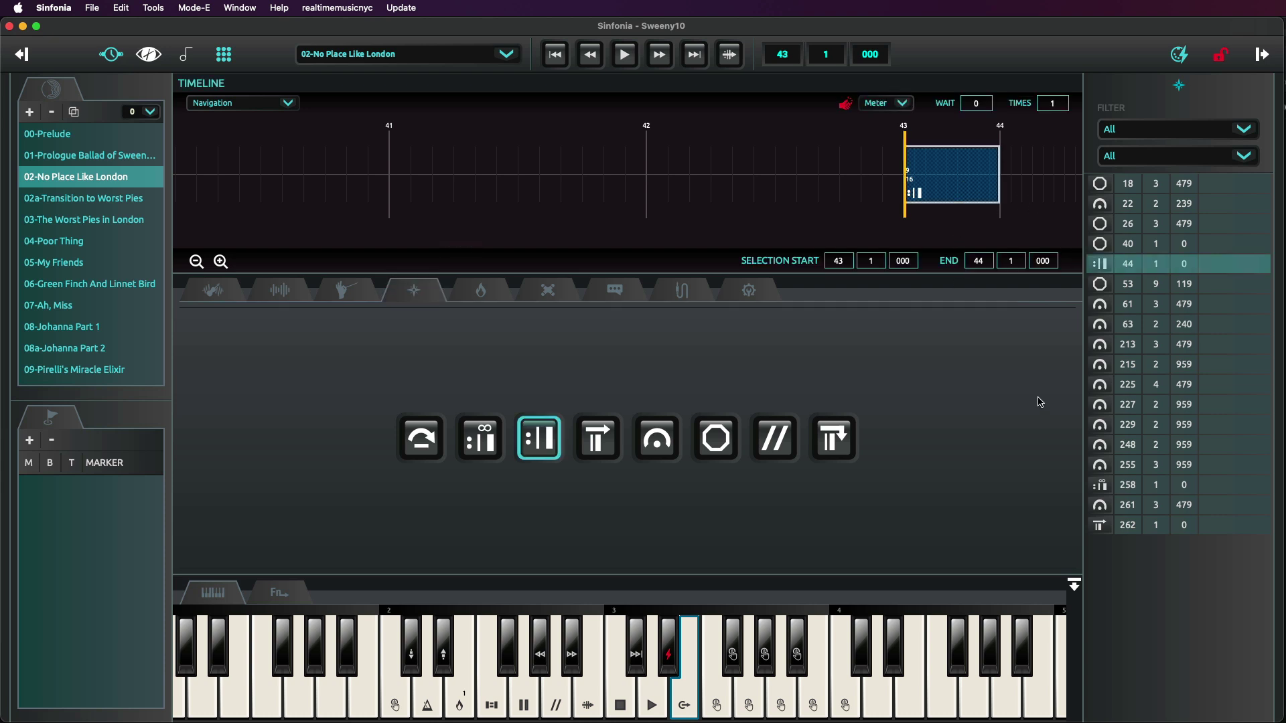
click(1104, 268)
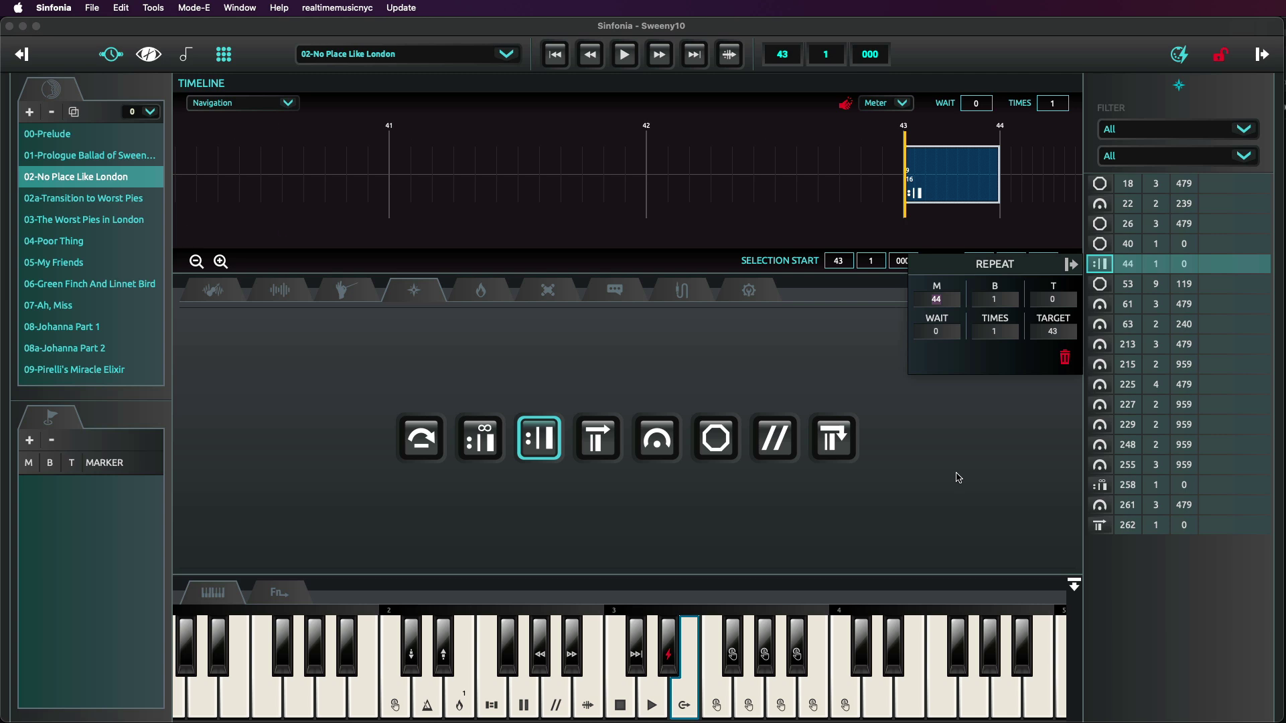
click(651, 177)
click(625, 55)
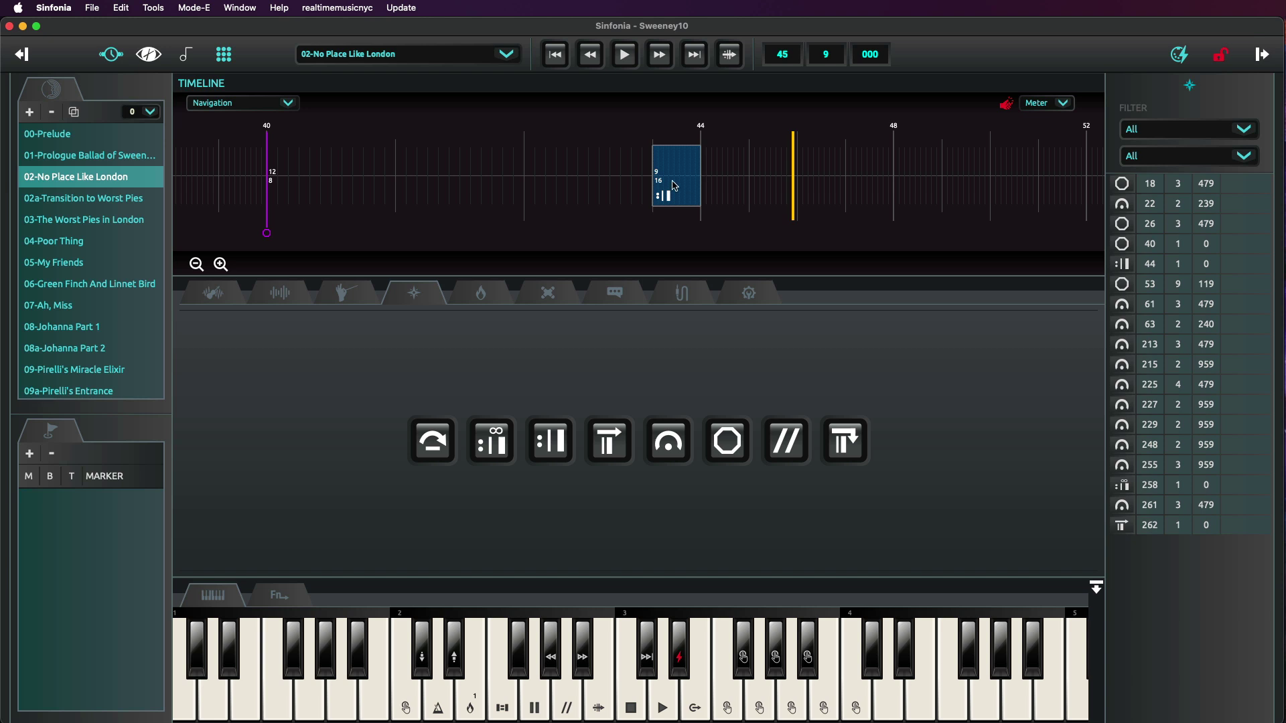
Step: Adjust the repeat to start at bar 42, beat 4 and end at bar 43, beat 1
drag(653, 181, 732, 184)
drag(1019, 245, 1061, 242)
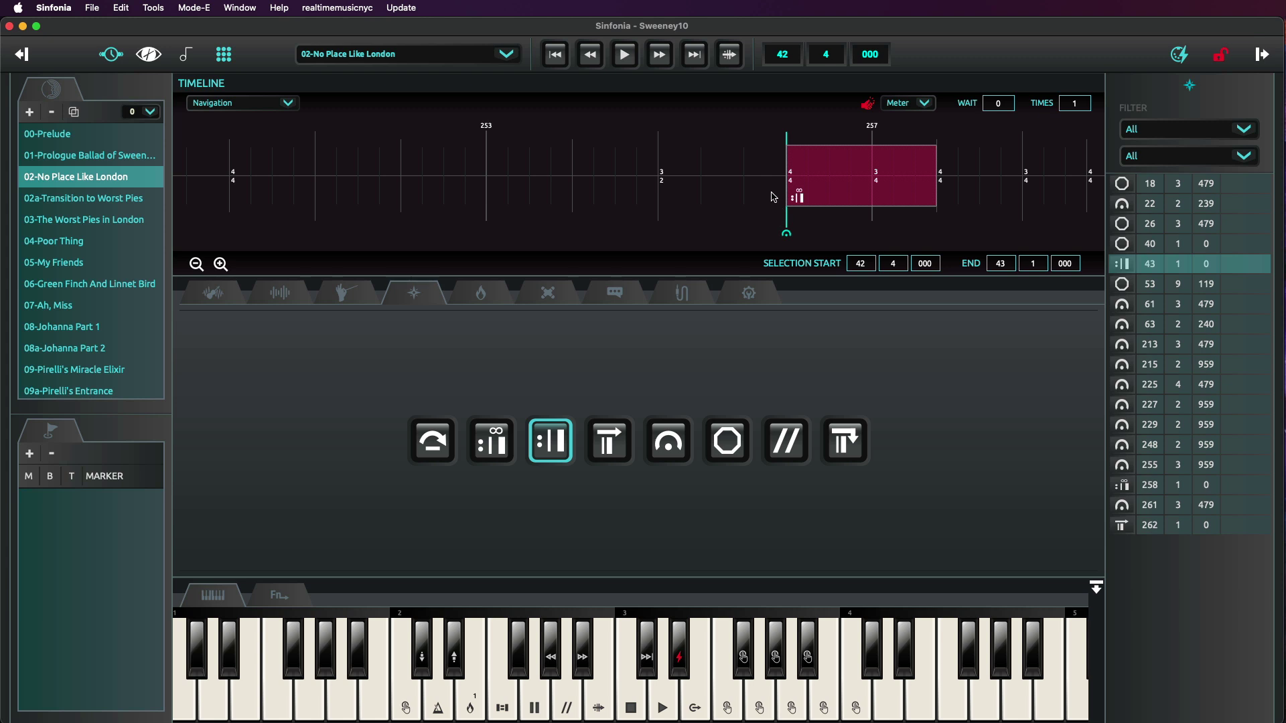
Step: Select the vamp spanning bars 256 to 258, play through it and stop playback past its end
click(777, 191)
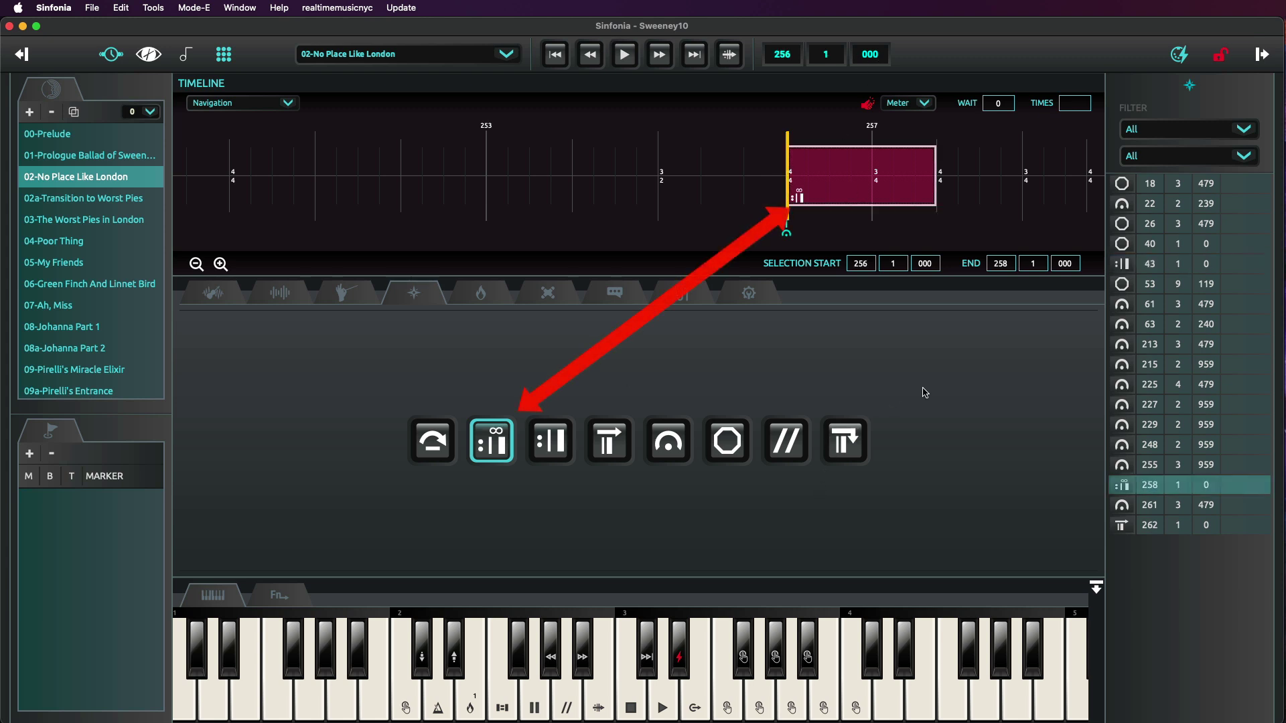
key(space)
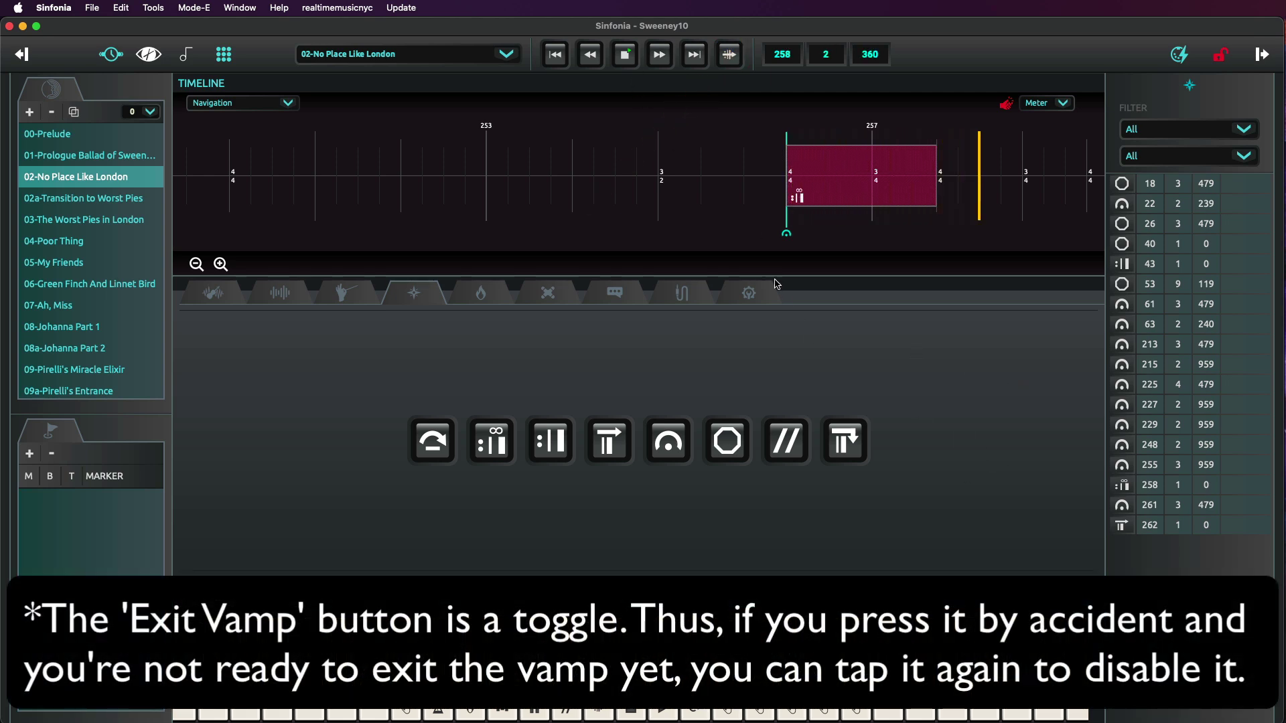
key(space)
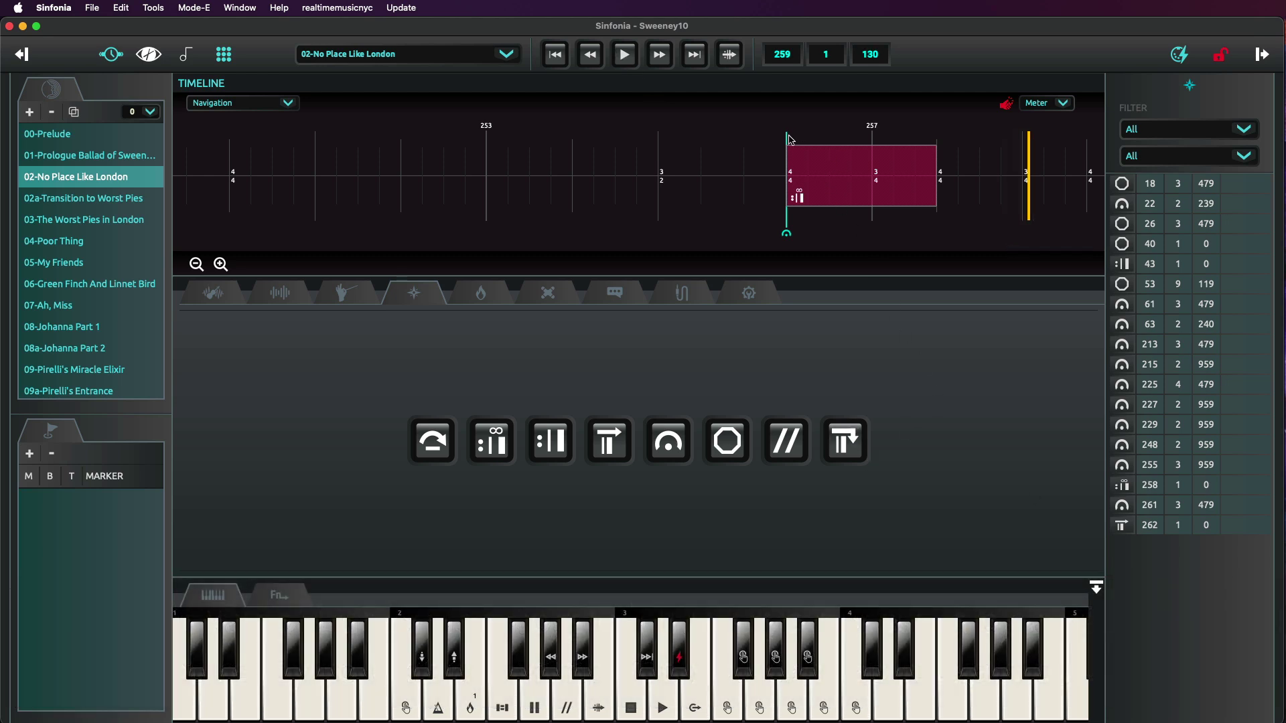
Step: Switch to Performance mode, play the vamp from bar 256 and arm a go-to jump to bar 258 during playback
click(193, 8)
click(228, 28)
click(789, 143)
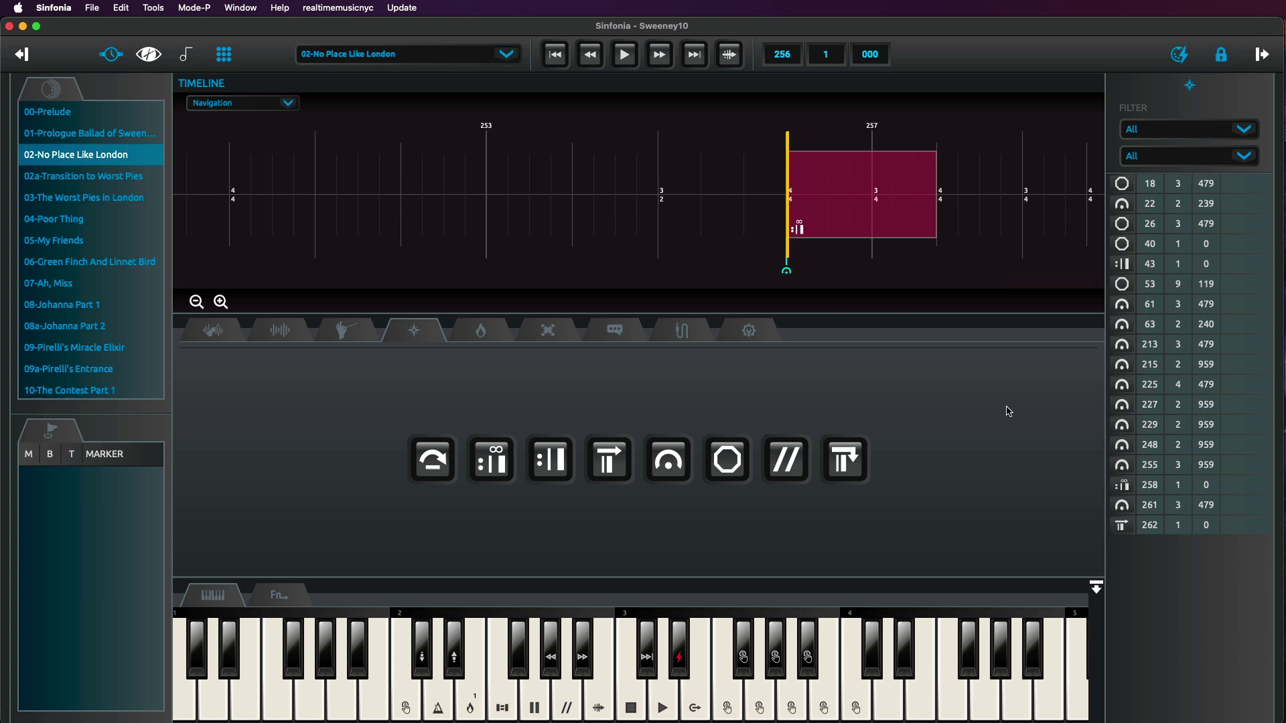
key(space)
text(258)
key(Return)
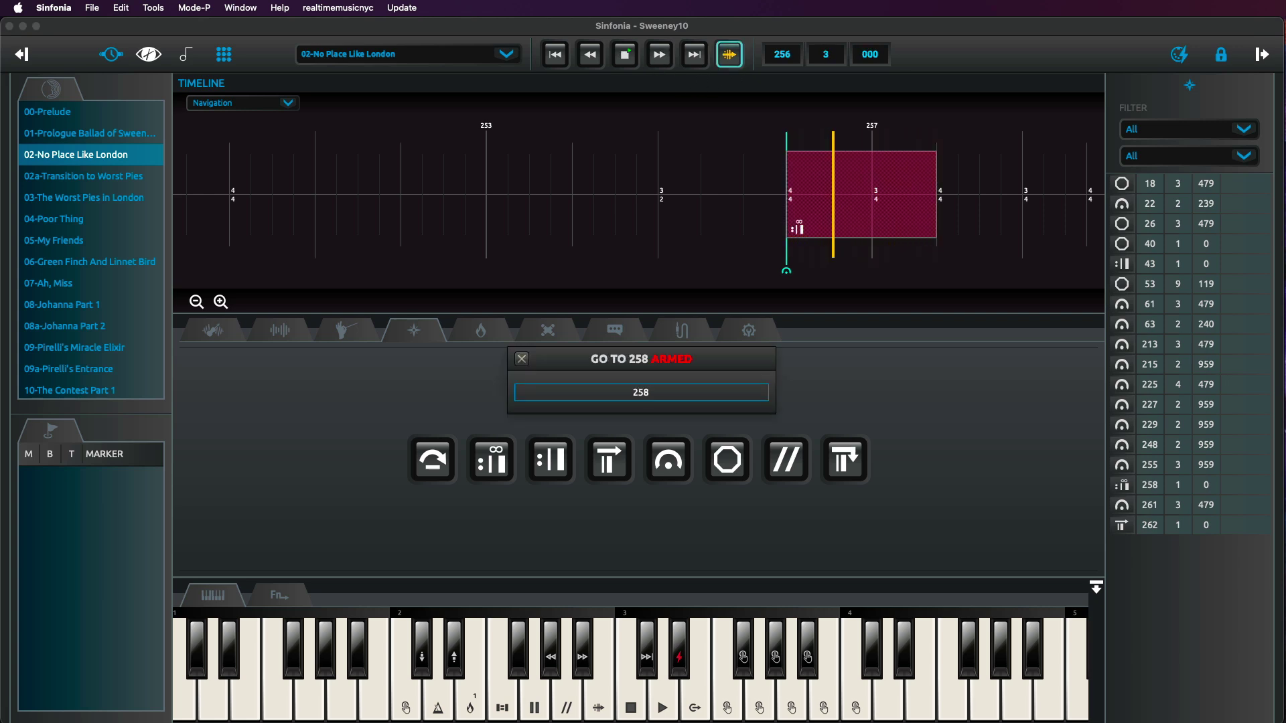
key(space)
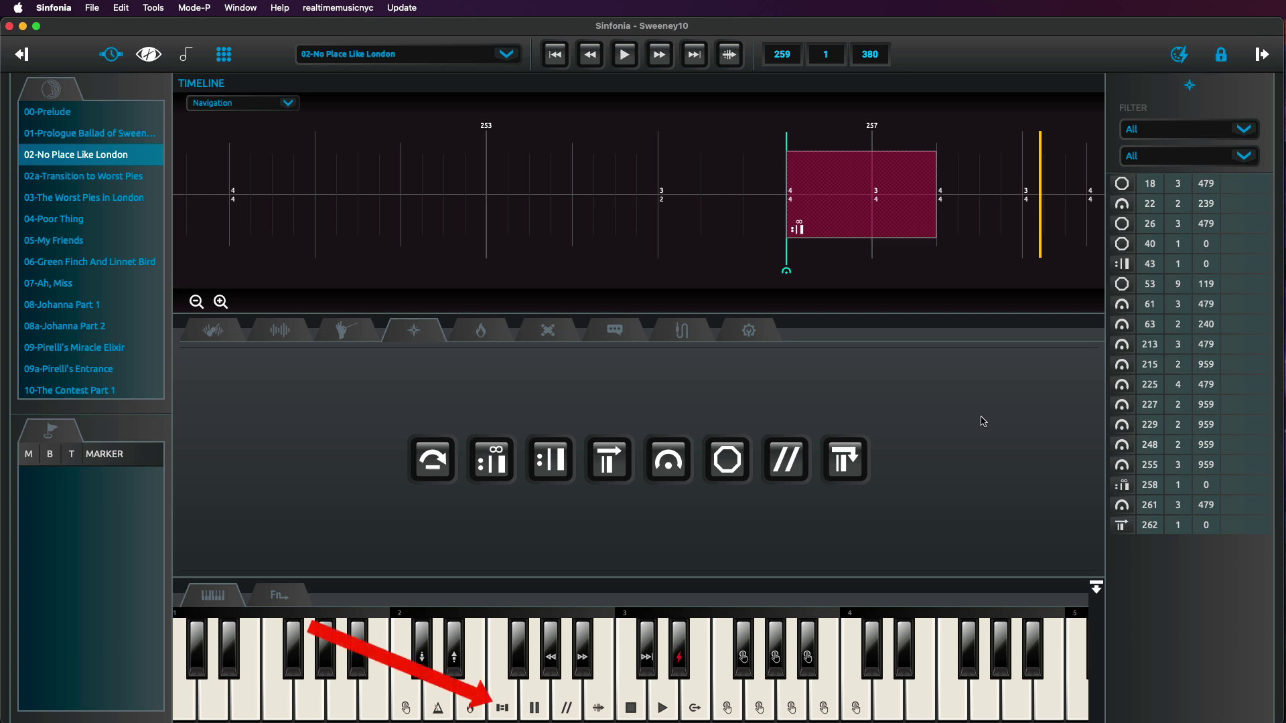
Step: Create an on-the-fly vamp at bar 253 during playback and release it
click(278, 595)
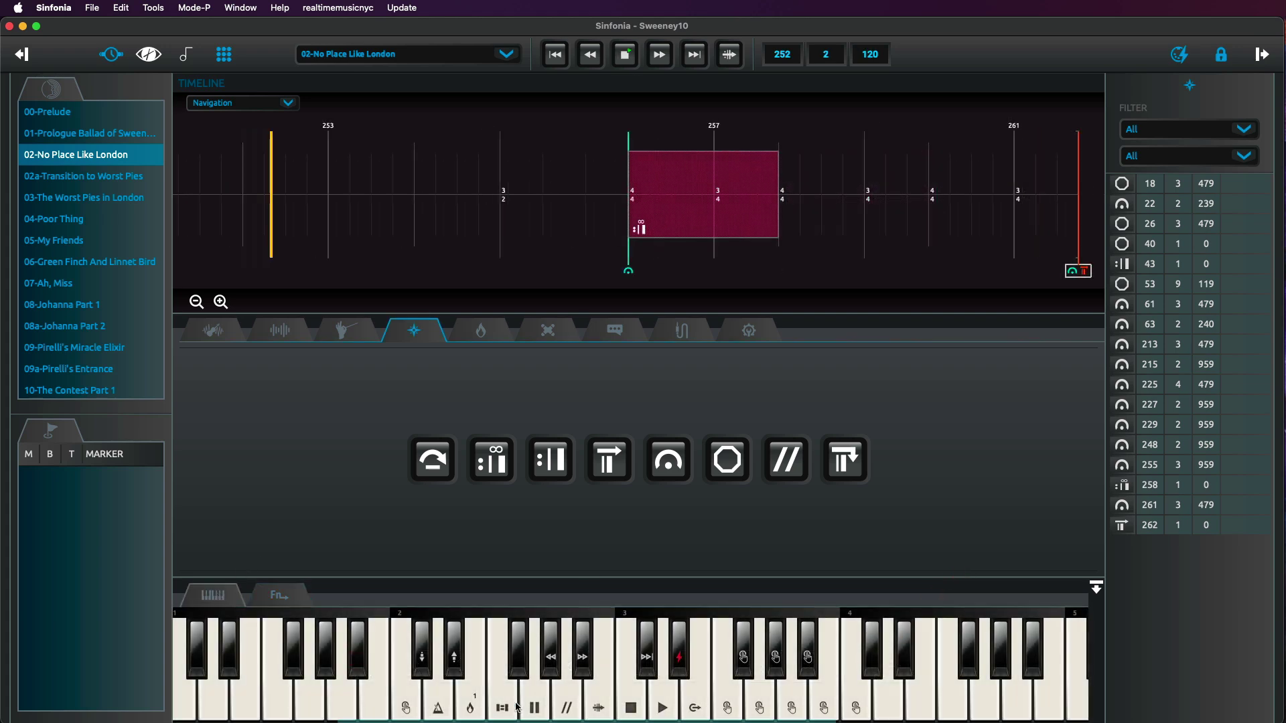
click(513, 705)
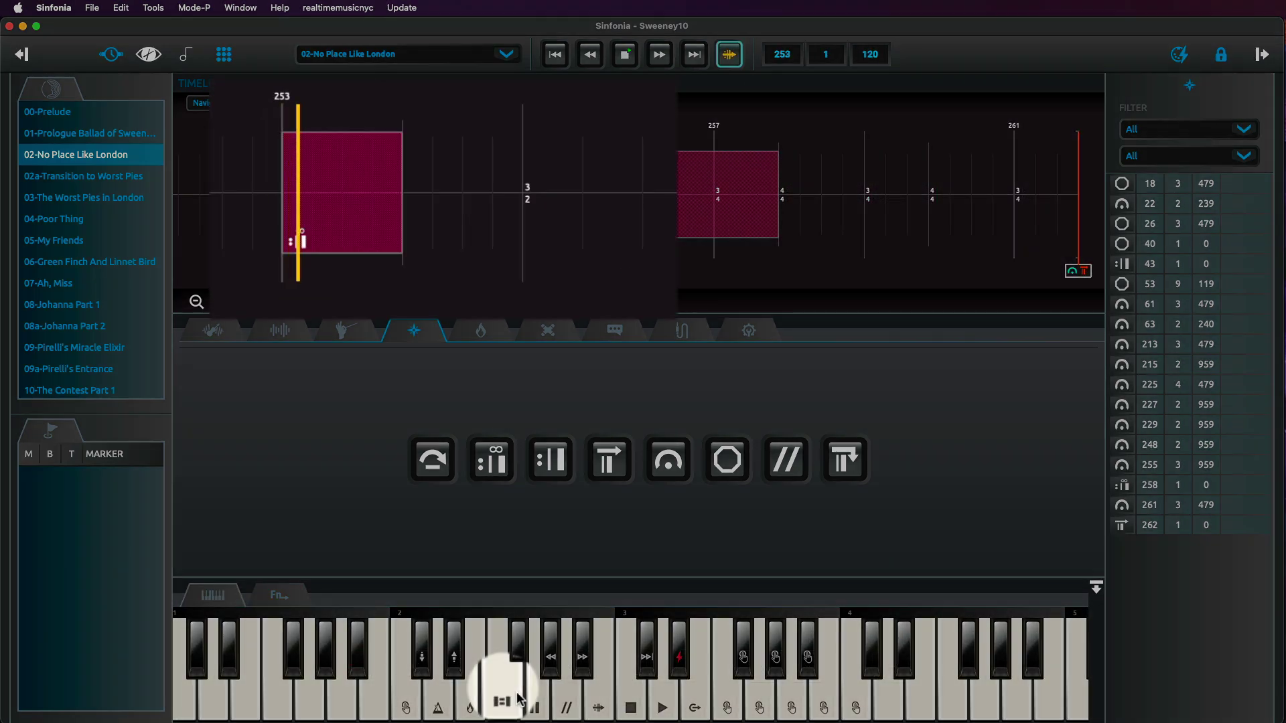
click(523, 696)
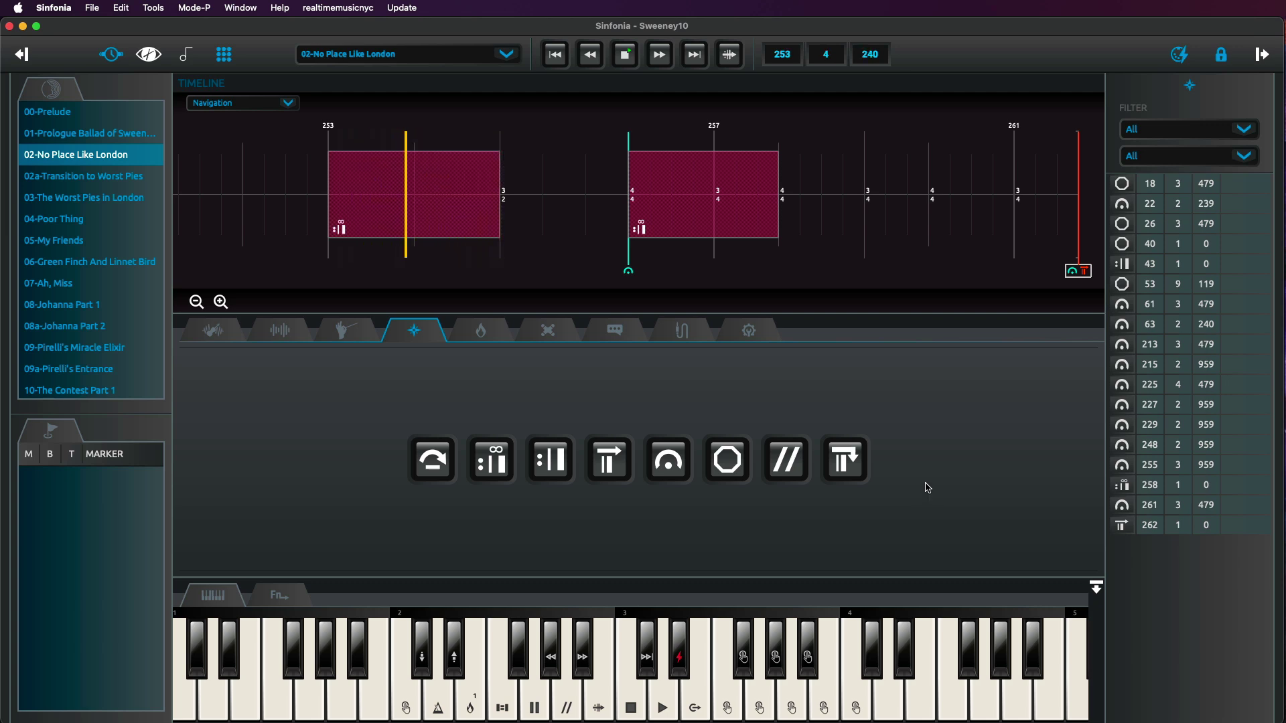
Step: Add a jump-over event from bar 6 to bar 8 in 03-The Worst Pies in London in Edit mode
key(shift+Down)
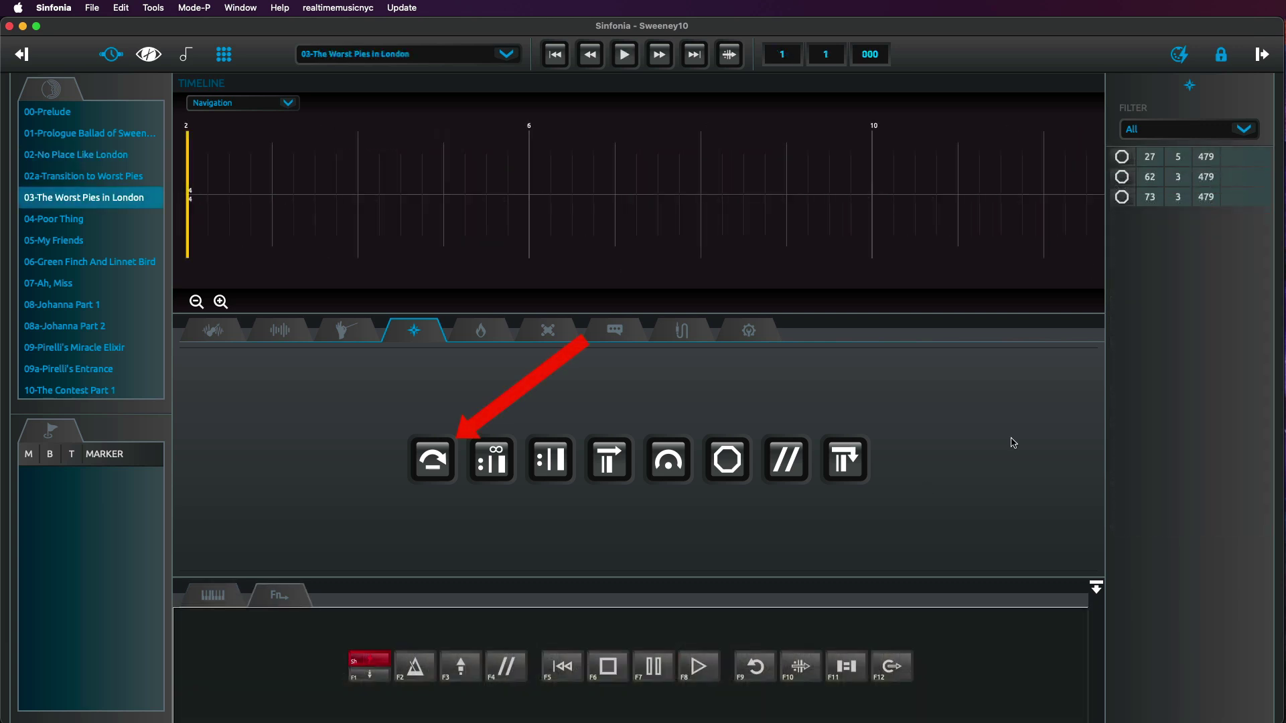
key(super+e)
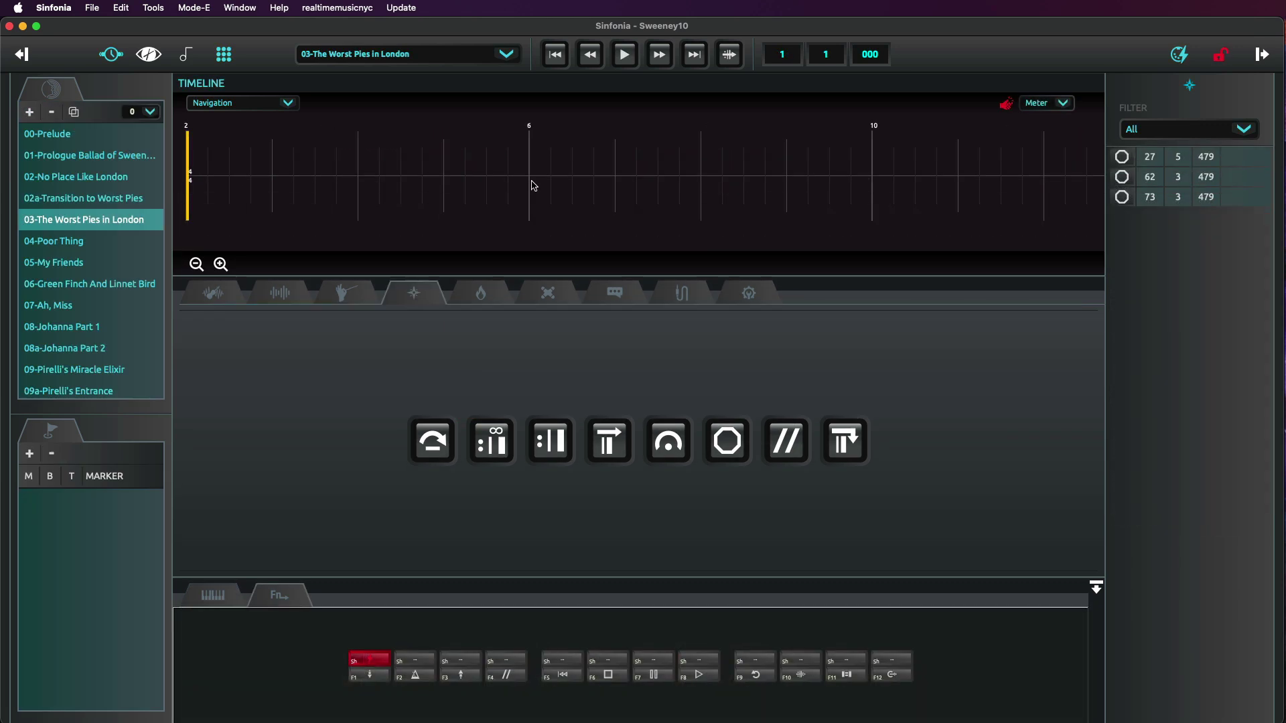
drag(585, 190, 711, 185)
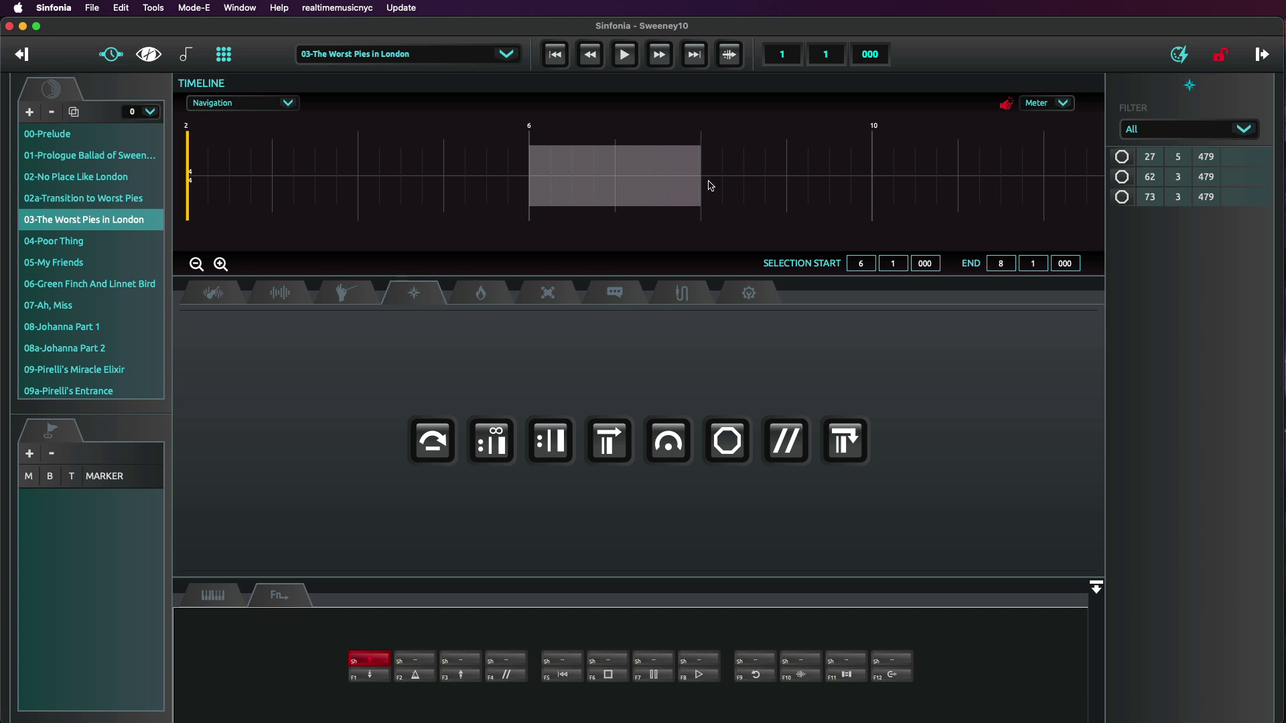
click(435, 458)
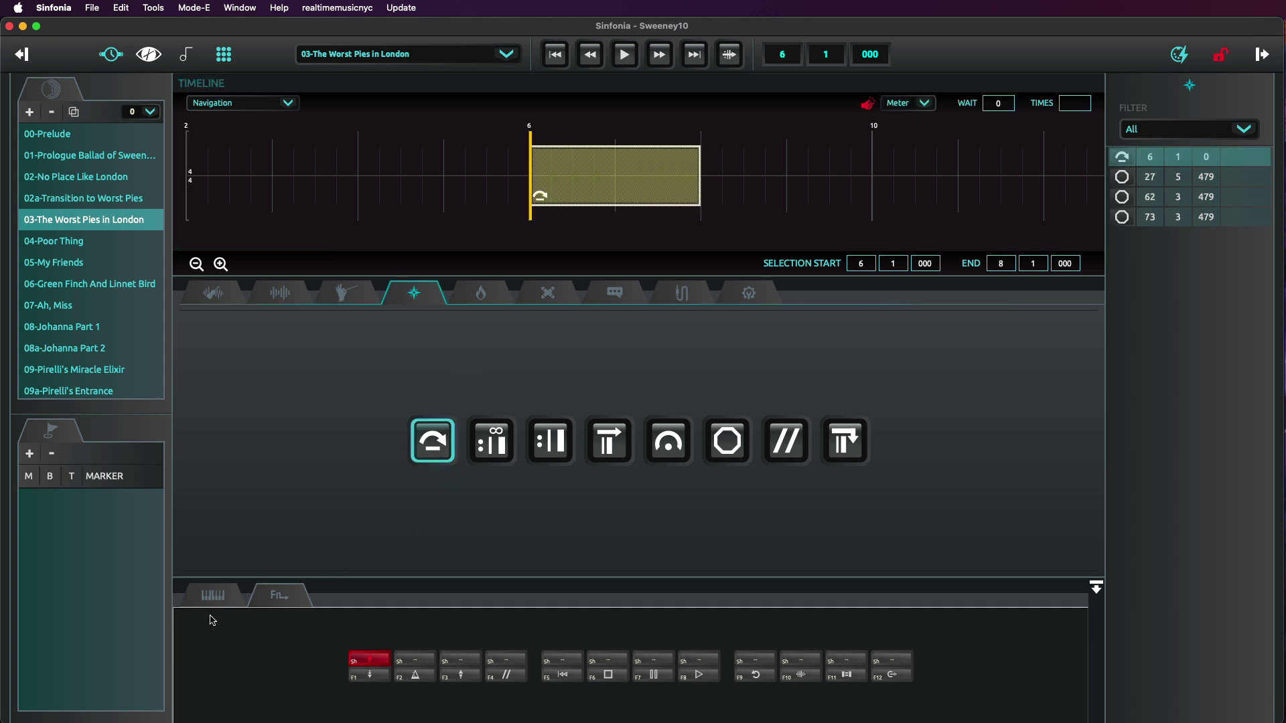
Step: Show the piano keyboard view and play from bar 6 through the jump-over event, stopping past bar 8
click(212, 596)
click(416, 372)
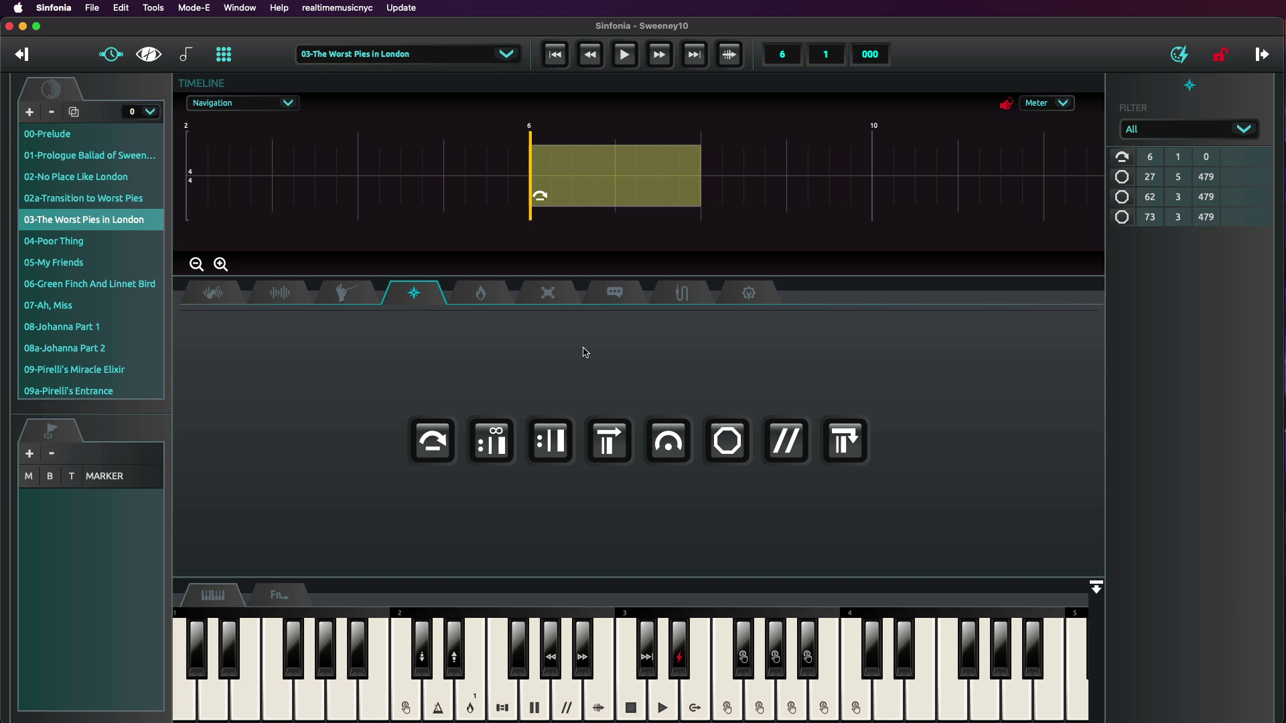
key(space)
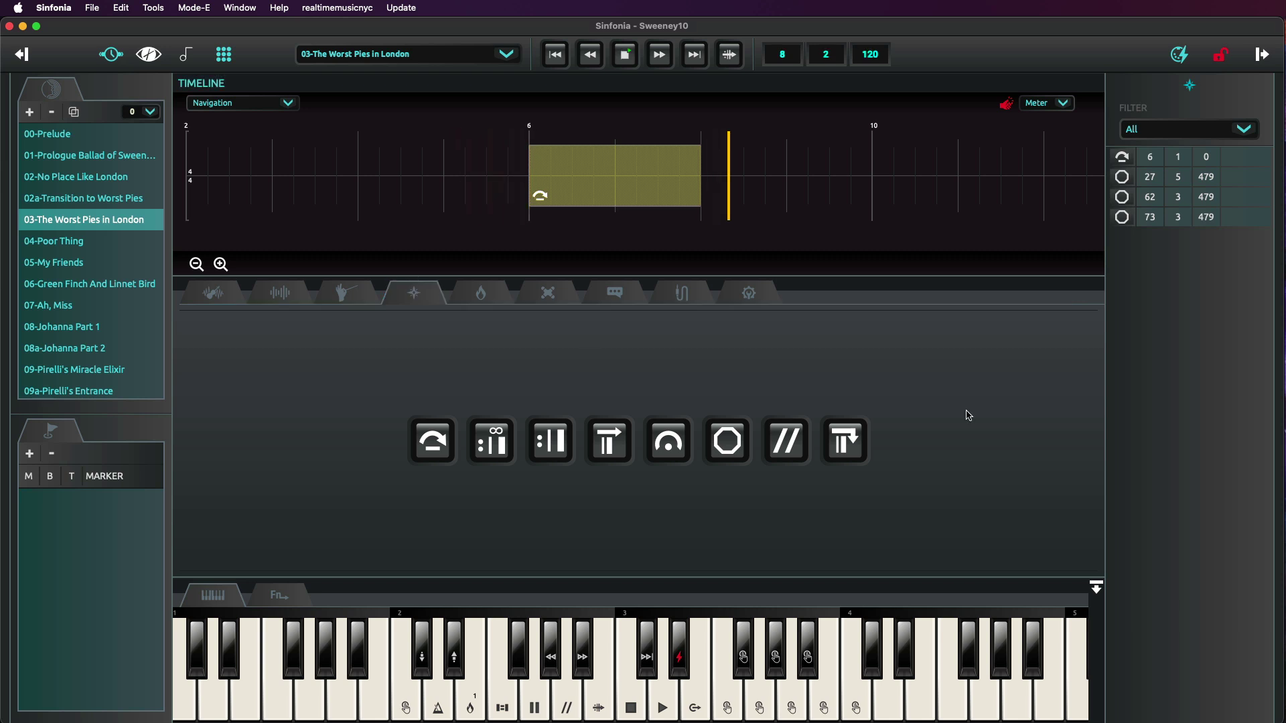
click(627, 57)
Step: Insert a caesura at bar 3, beat 3 of 00-Prelude and play through it
key(Home)
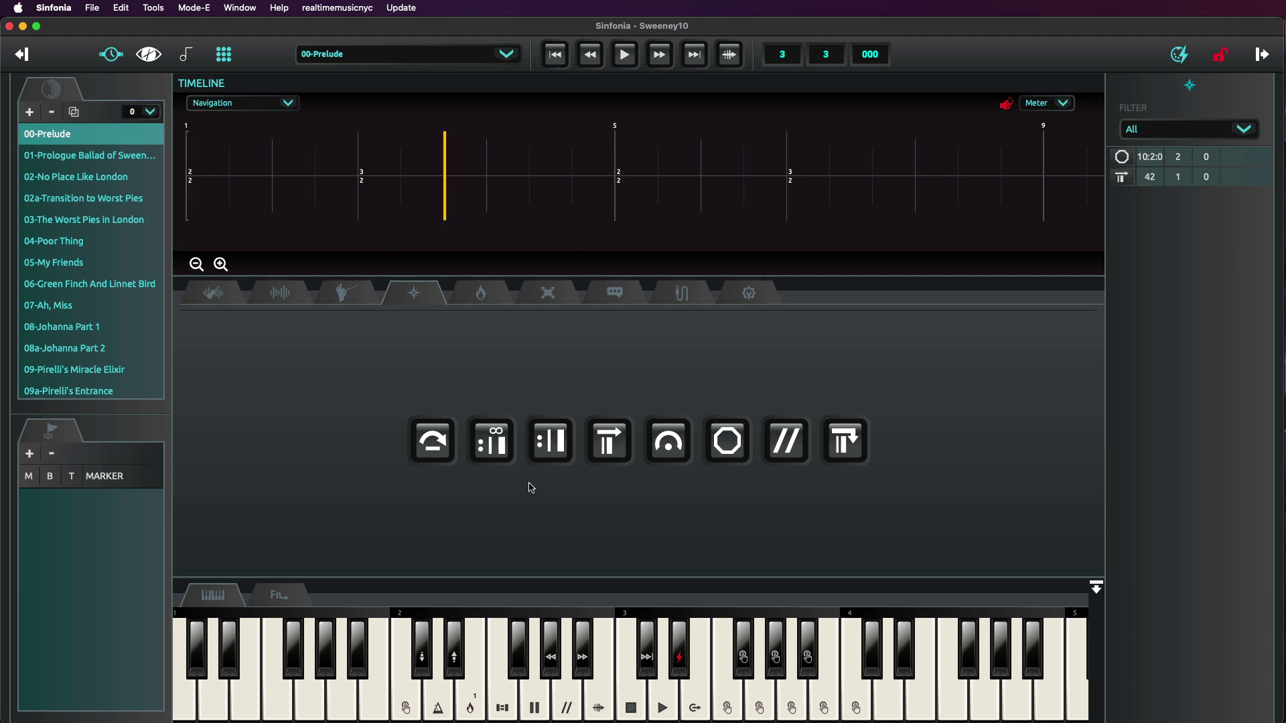
click(787, 440)
key(space)
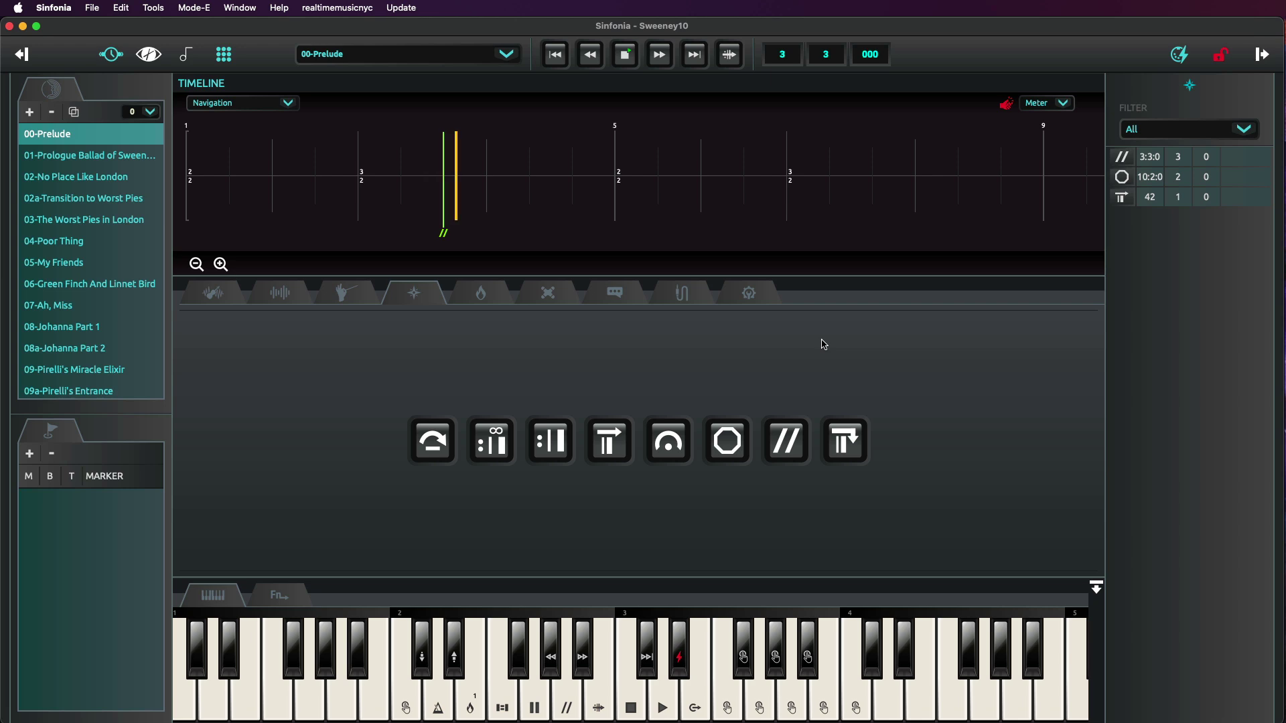
key(space)
Step: Switch to Performance mode, place the playhead at bar 3 of the Prelude and play the passage
click(194, 8)
click(202, 28)
click(362, 195)
click(624, 54)
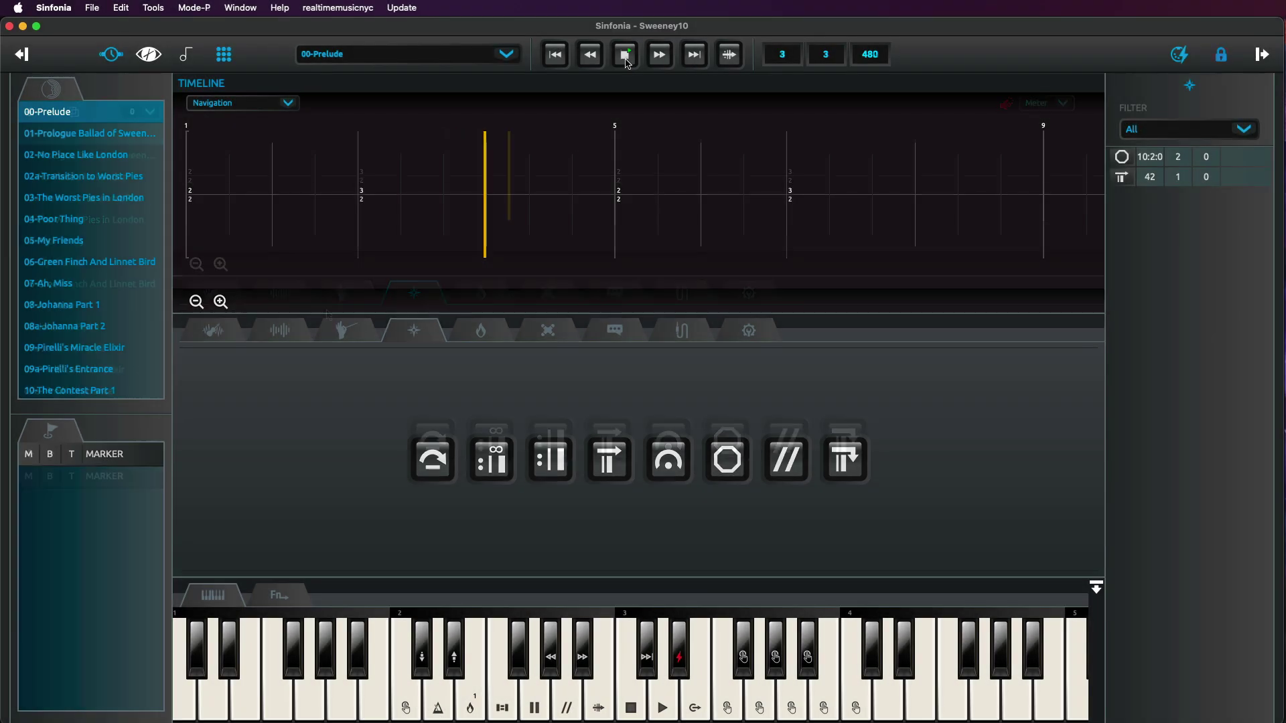
click(627, 54)
Step: Save the project and switch to Performance mode
click(92, 8)
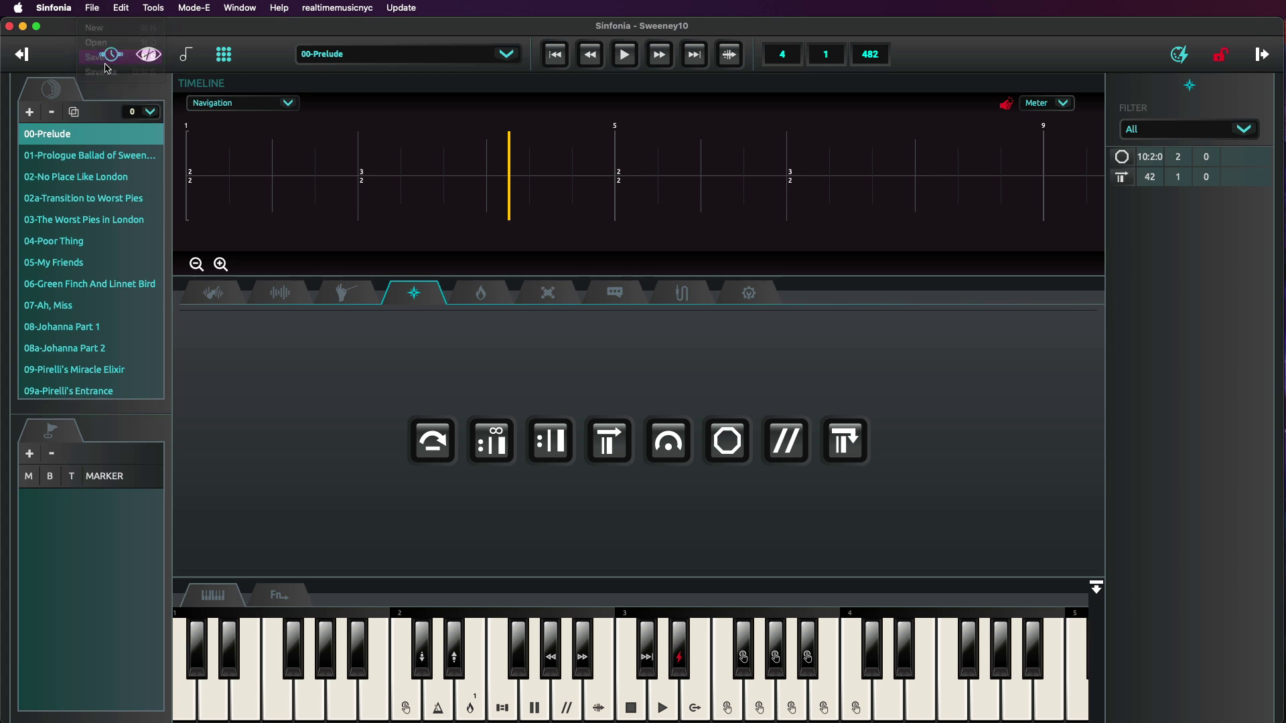
click(194, 7)
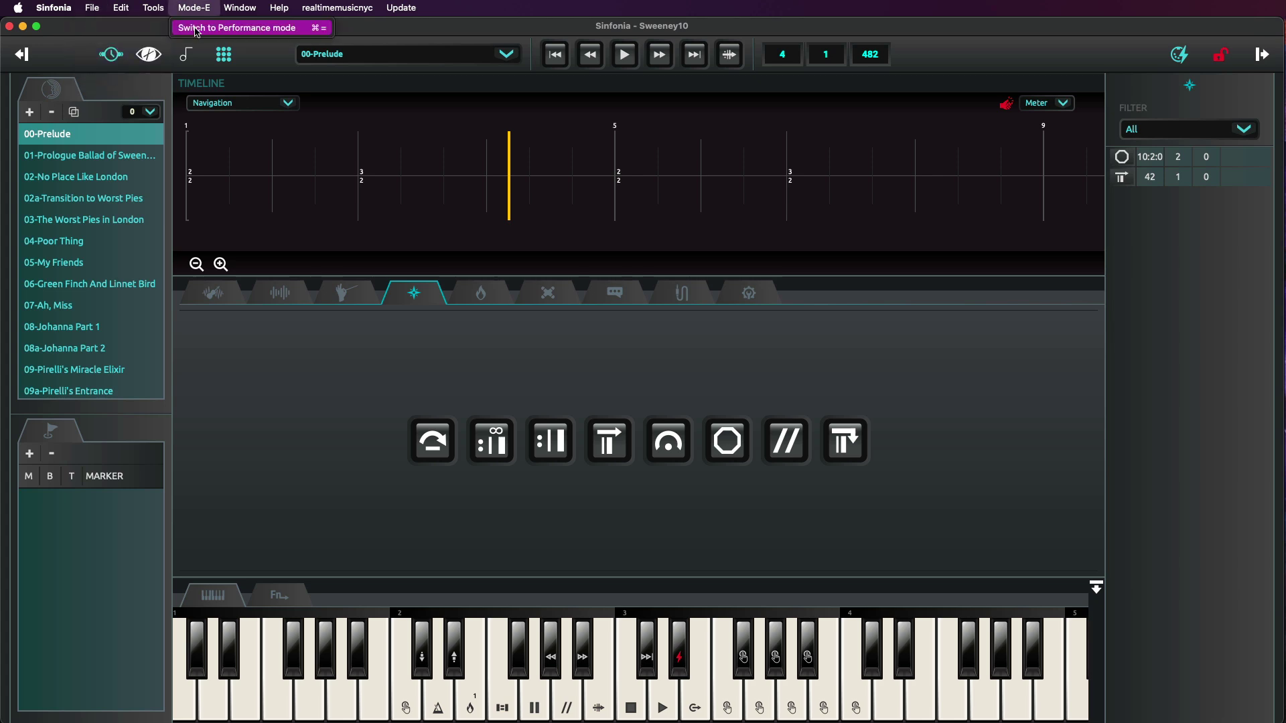
click(197, 32)
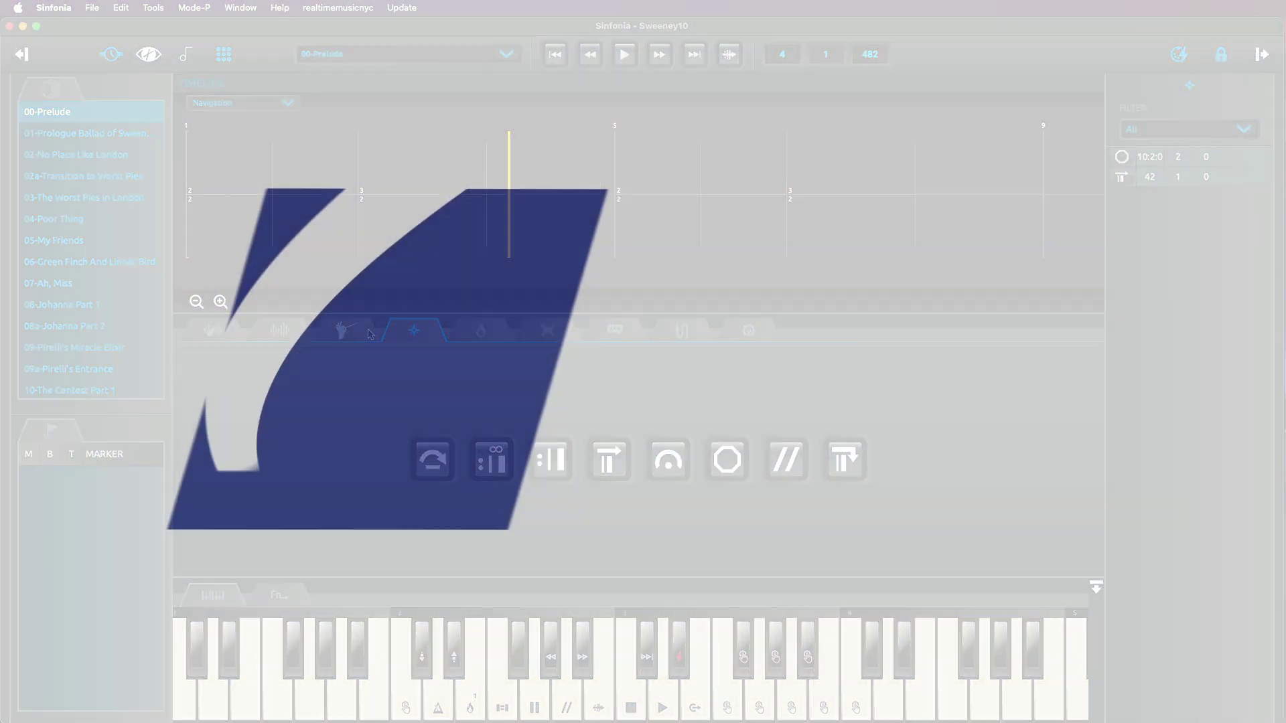